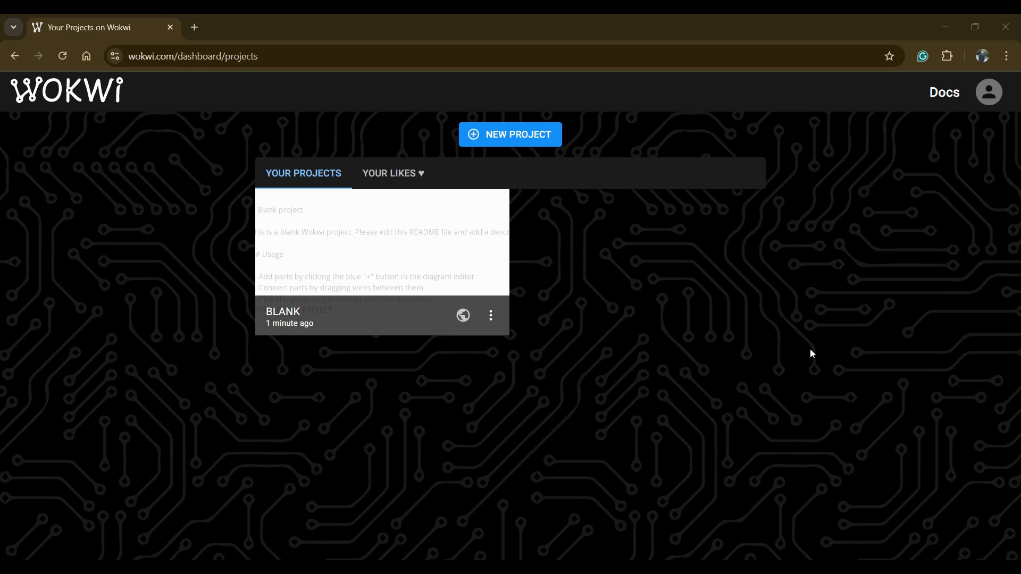
- Open the BLANK project and add an LED to its empty diagram
{"action": "left_click", "coordinate": [411, 263]}
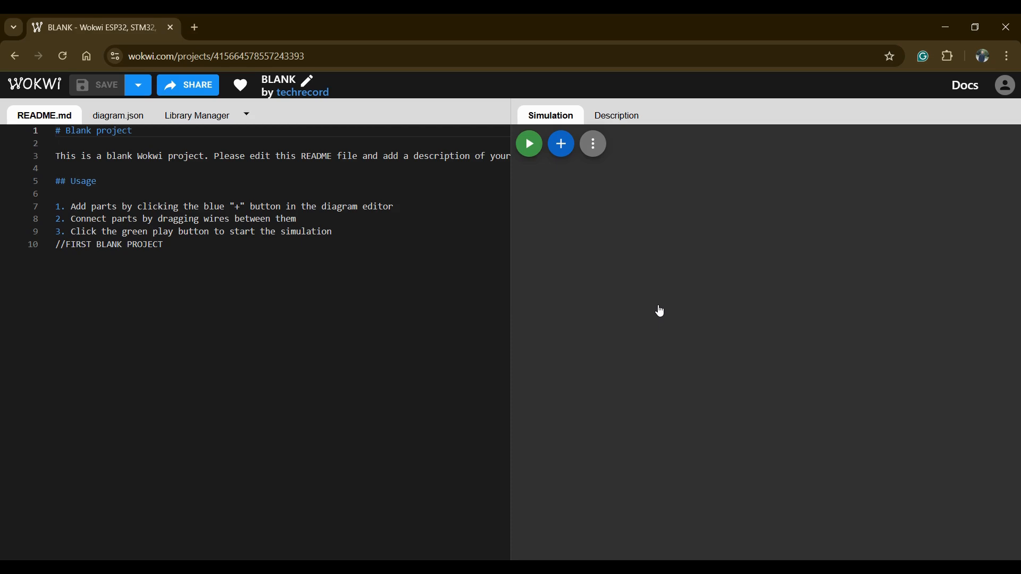
{"action": "left_click", "coordinate": [560, 144]}
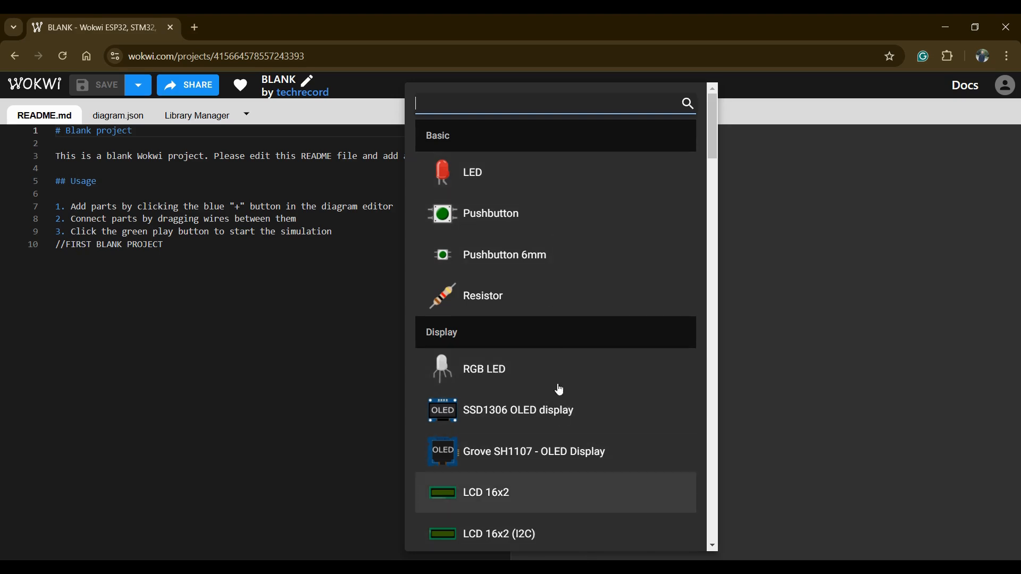
{"action": "left_click", "coordinate": [544, 185]}
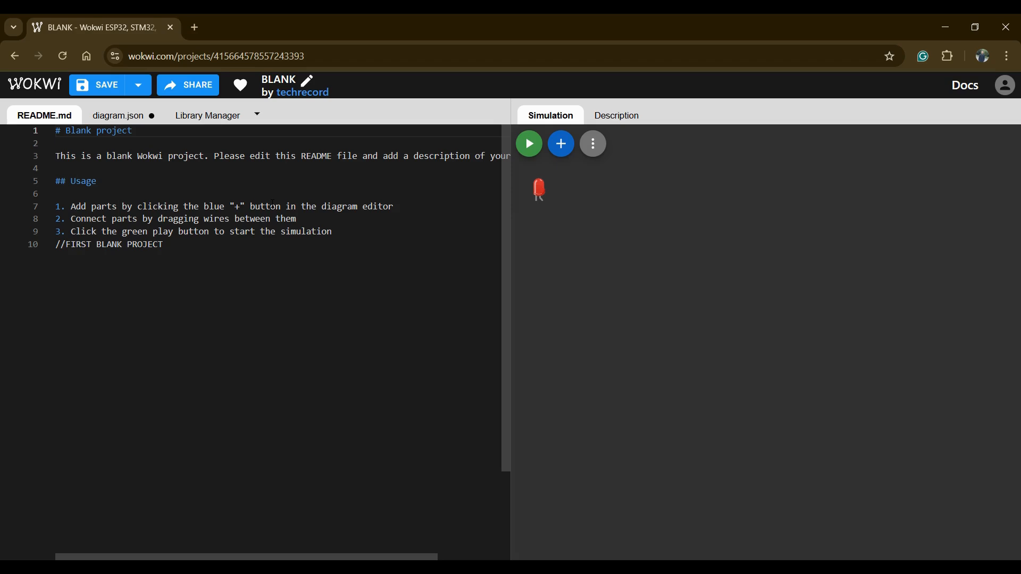
- Show the diagram.json code and add a resistor to the diagram
{"action": "left_click", "coordinate": [118, 115]}
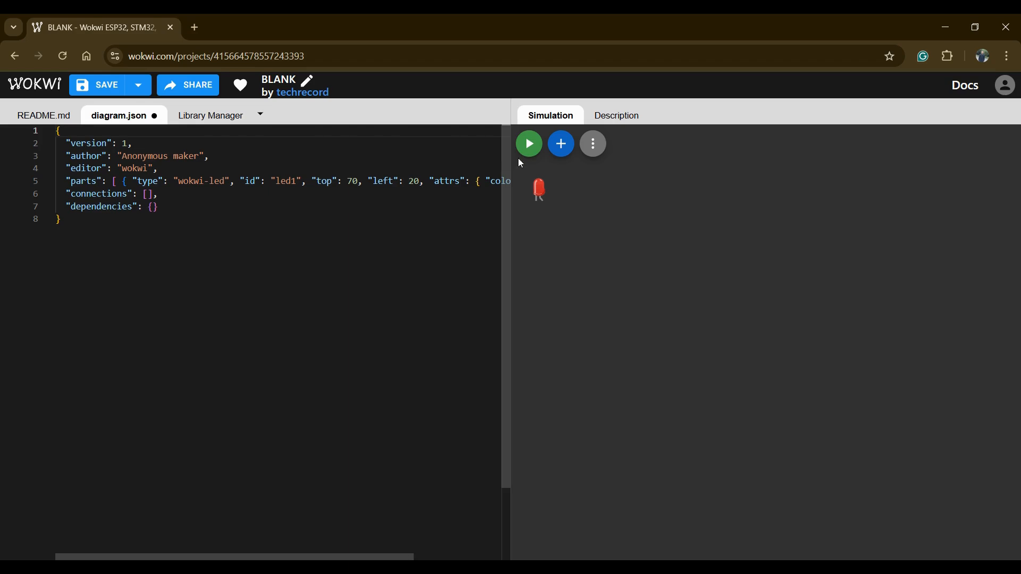
{"action": "left_click", "coordinate": [561, 143]}
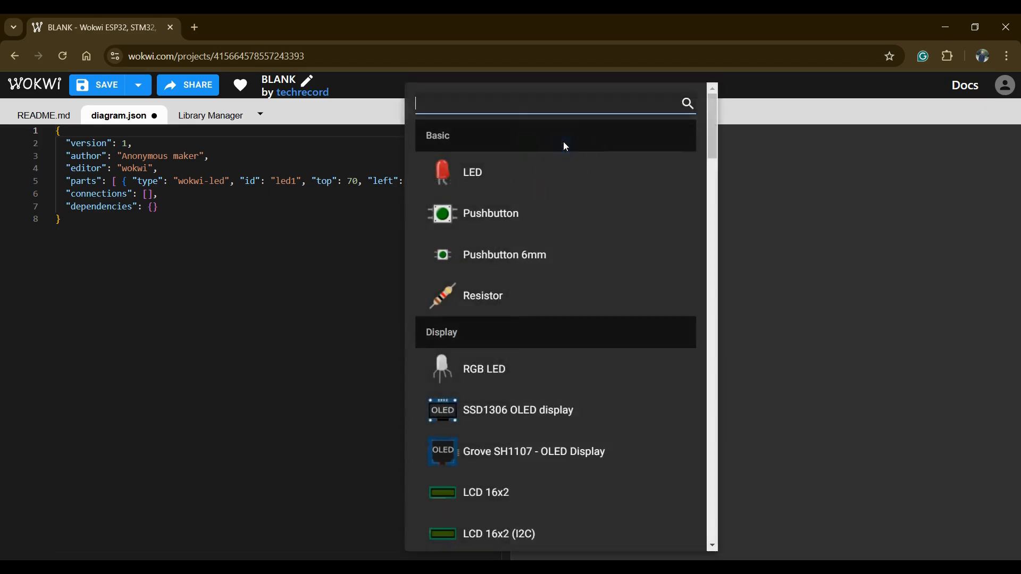
{"action": "left_click", "coordinate": [523, 301]}
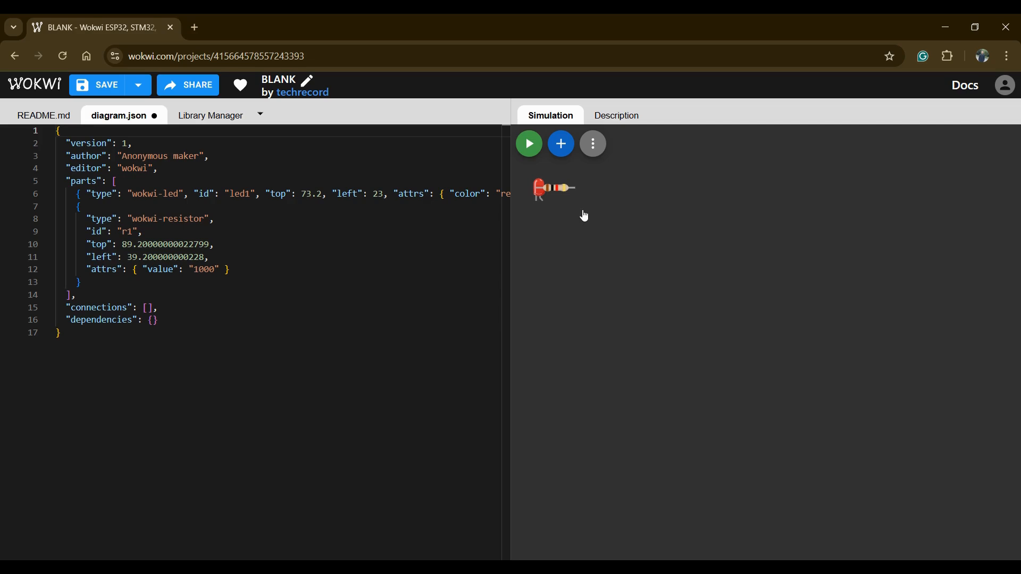
- Move the resistor off the LED to the middle of the diagram and deselect it
{"action": "left_click_drag", "start_coordinate": [563, 191], "coordinate": [562, 193]}
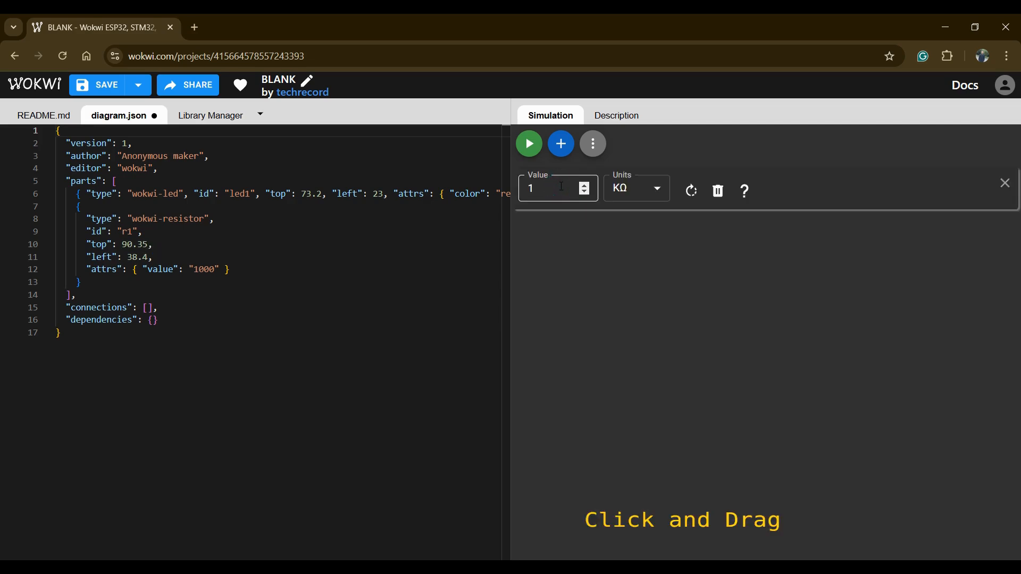
{"action": "left_click", "coordinate": [1005, 184]}
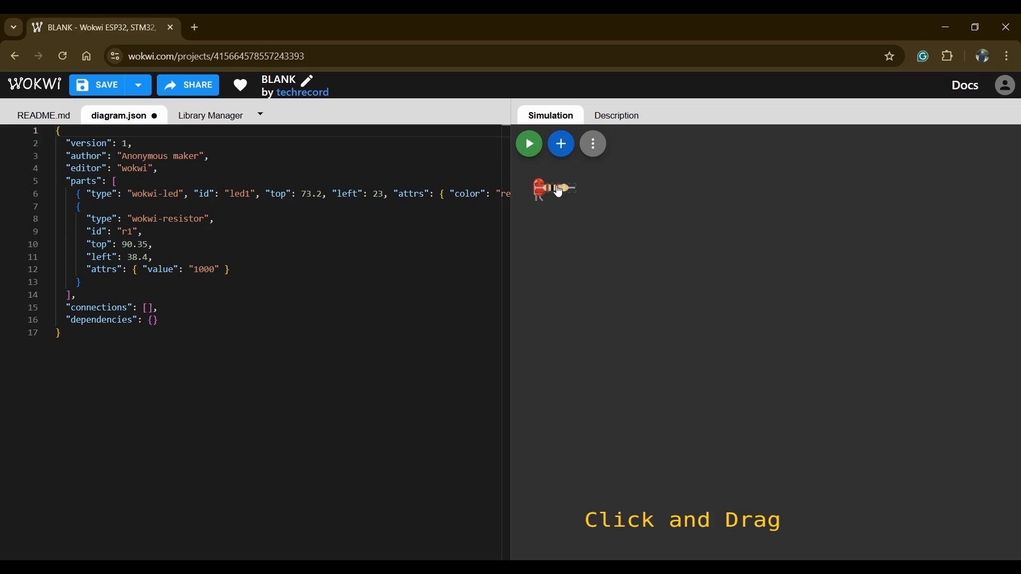
{"action": "left_click_drag", "start_coordinate": [559, 192], "coordinate": [722, 314]}
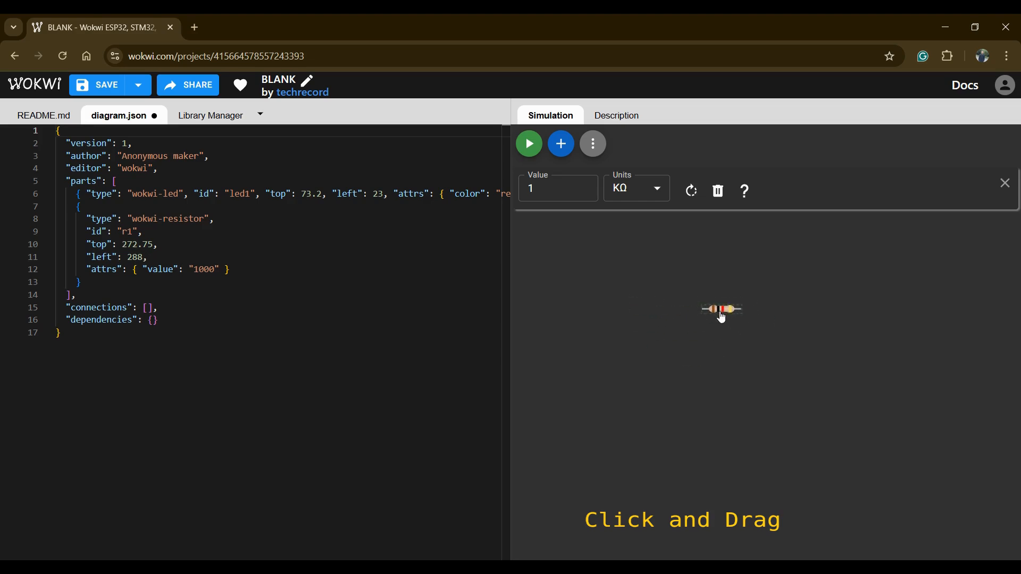
{"action": "left_click", "coordinate": [1004, 183]}
- Move the LED to the right of the resistor, level with it, and deselect it
{"action": "left_click", "coordinate": [540, 190]}
{"action": "left_click_drag", "start_coordinate": [540, 190], "coordinate": [803, 318]}
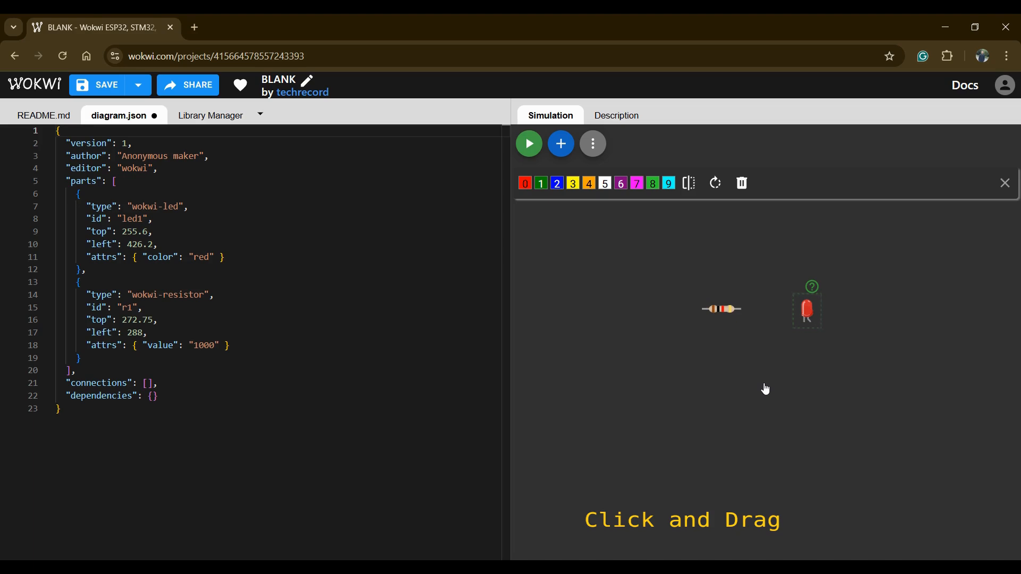
{"action": "left_click", "coordinate": [805, 392]}
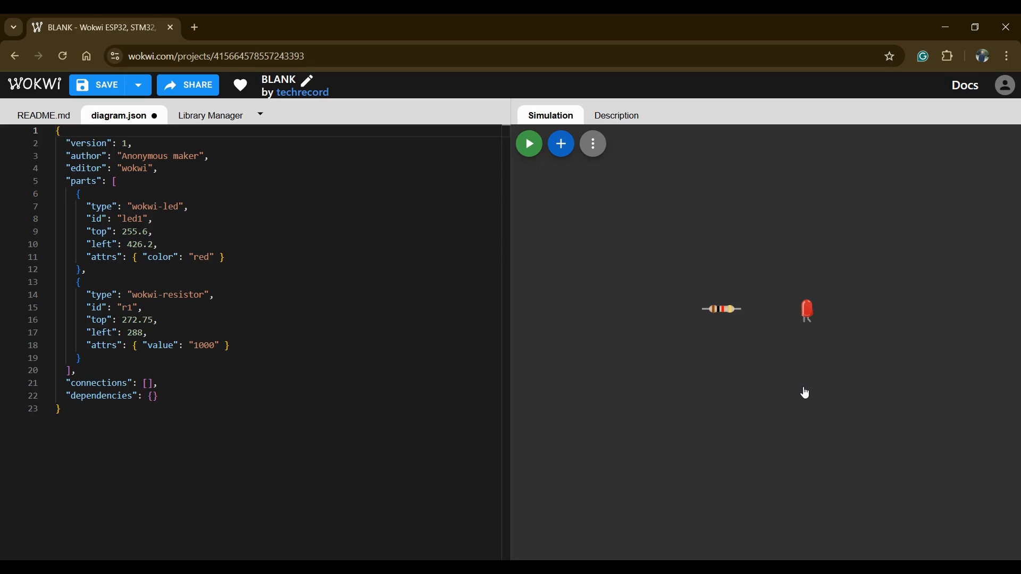
- Rotate the LED in 90-degree steps until it is upright again
{"action": "left_click", "coordinate": [807, 313]}
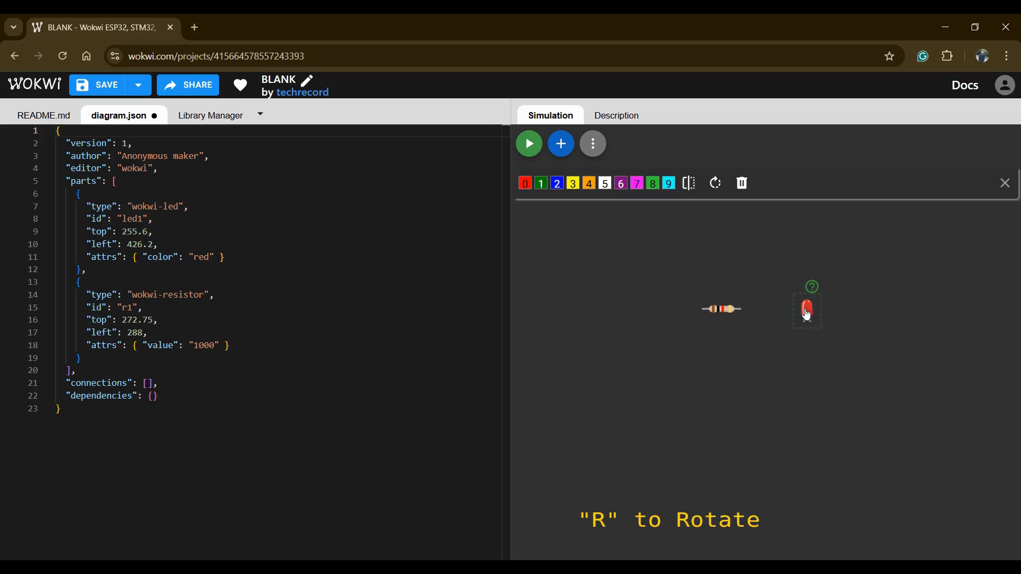
{"action": "key", "text": "r"}
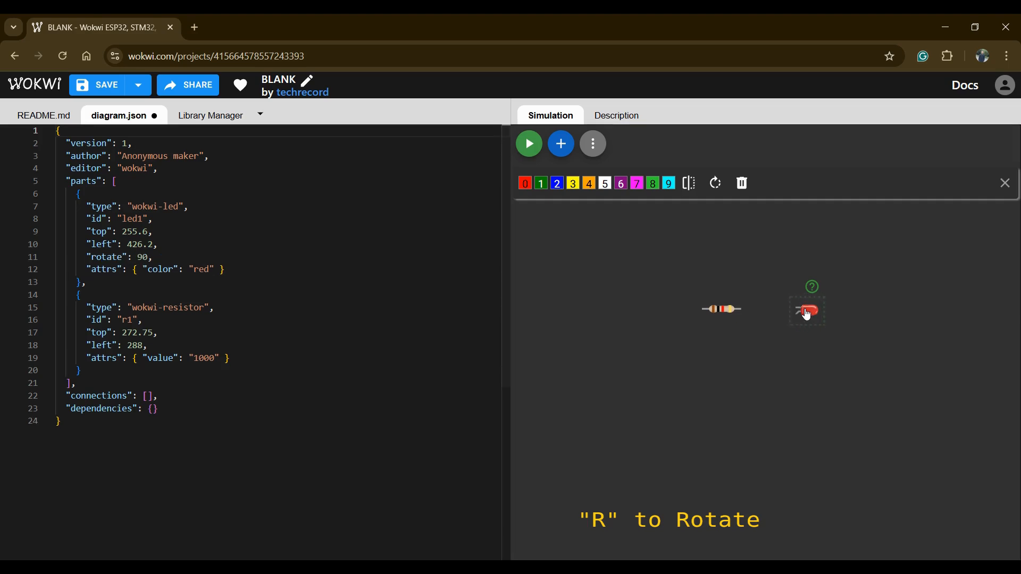
{"action": "key", "text": "r"}
{"action": "key", "text": "r"}
{"action": "key", "text": "r"}
{"action": "key", "text": "r"}
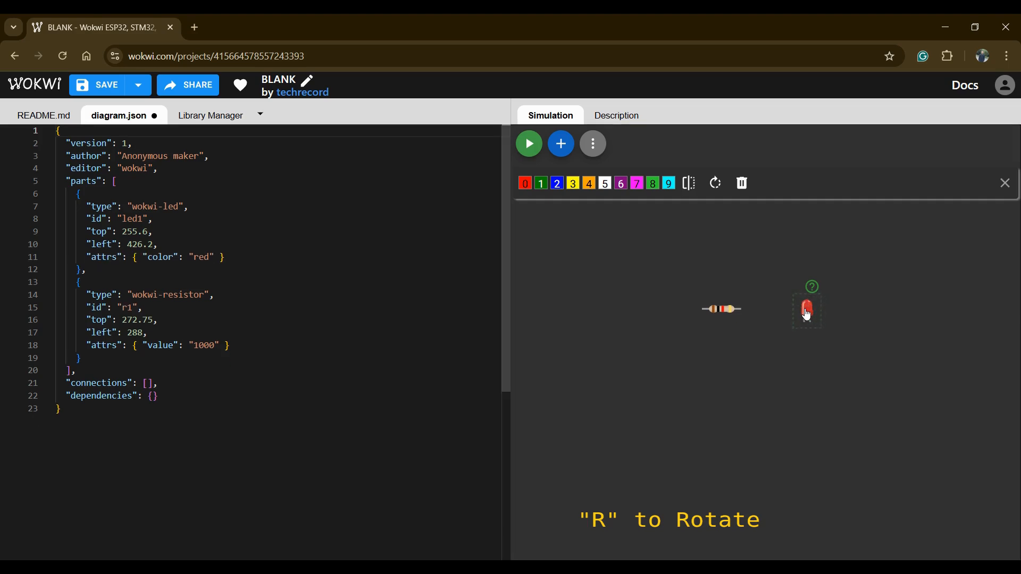
{"action": "key", "text": "r"}
{"action": "key", "text": "r"}
{"action": "key", "text": "r"}
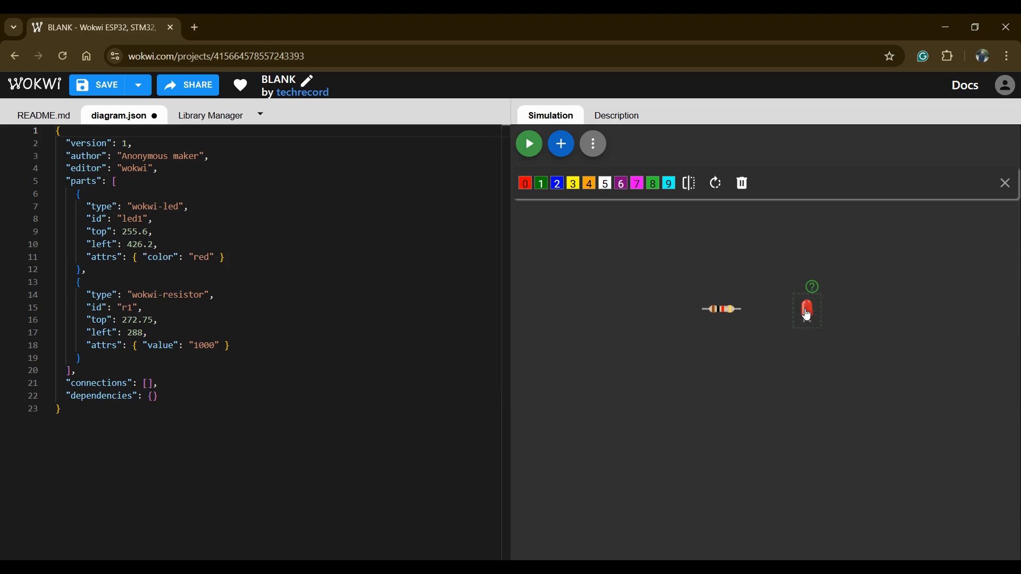
- Delete the resistor and place a new one to the left of the LED, slightly higher than it
{"action": "left_click", "coordinate": [719, 313]}
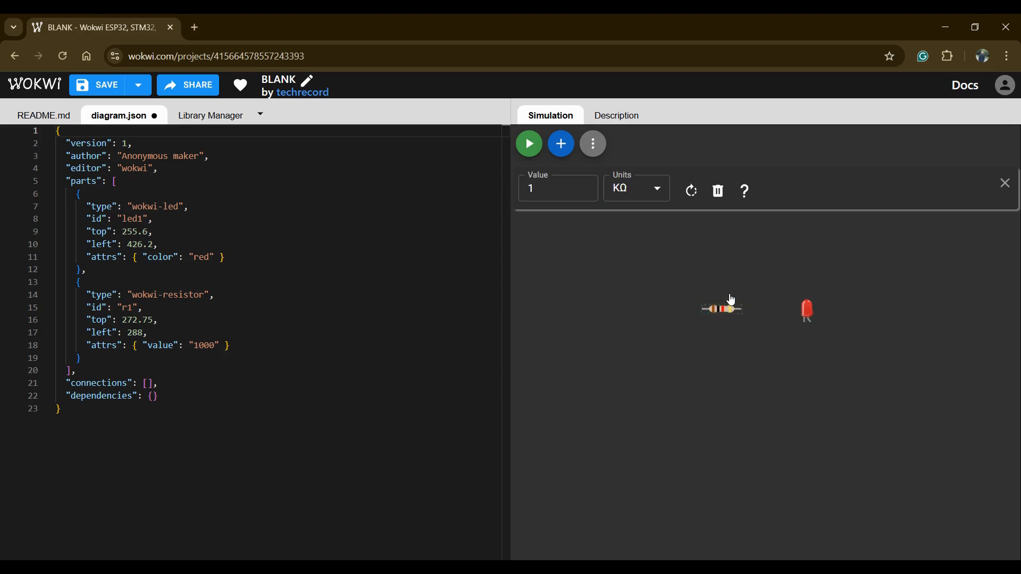
{"action": "left_click", "coordinate": [719, 192]}
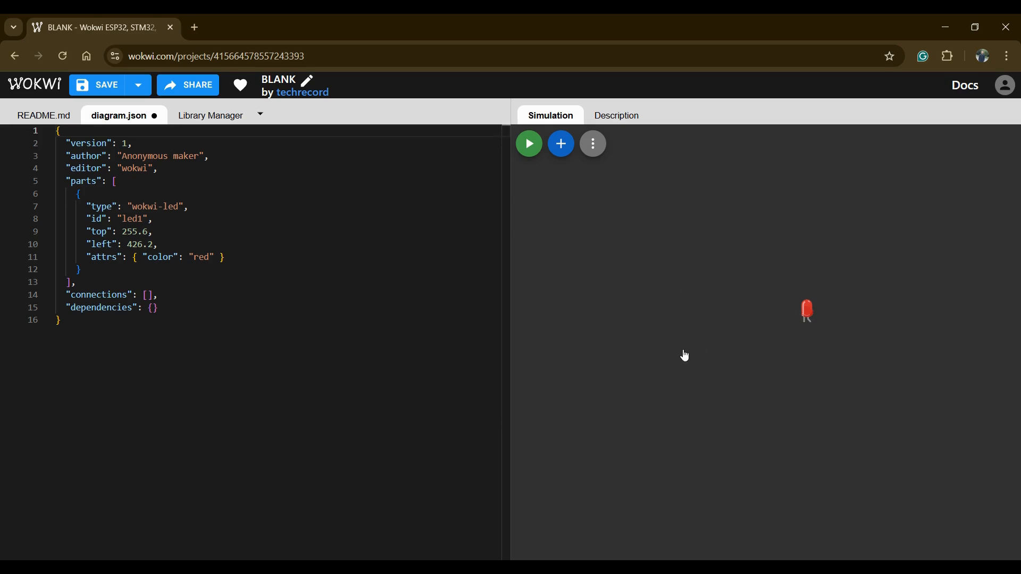
{"action": "left_click", "coordinate": [568, 143]}
{"action": "left_click", "coordinate": [510, 286]}
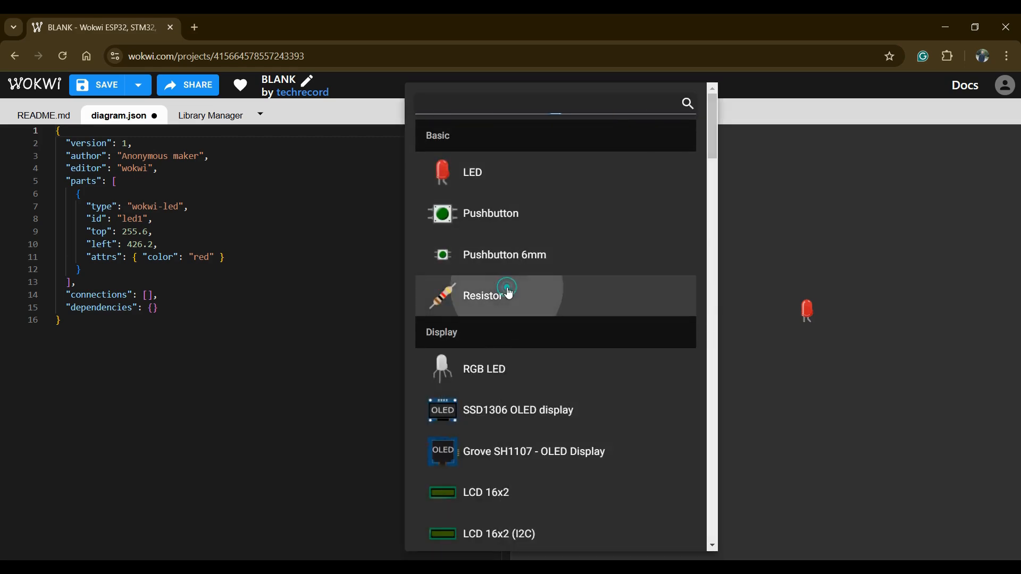
{"action": "left_click_drag", "start_coordinate": [552, 176], "coordinate": [697, 290]}
{"action": "left_click", "coordinate": [691, 349]}
- Duplicate the new resistor ten times to form a diagonal row of copies
{"action": "left_click", "coordinate": [684, 289]}
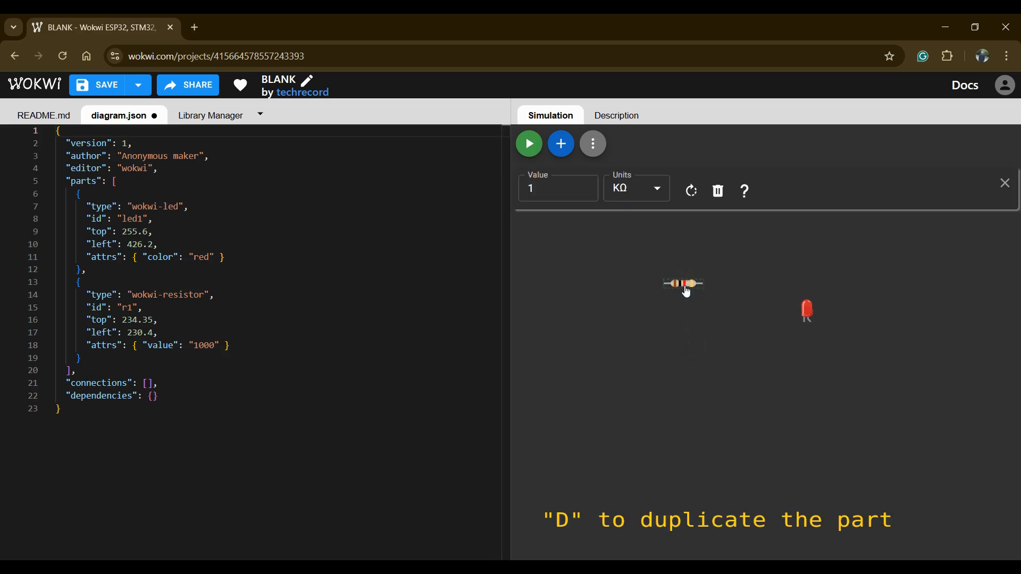
{"action": "key", "text": "d"}
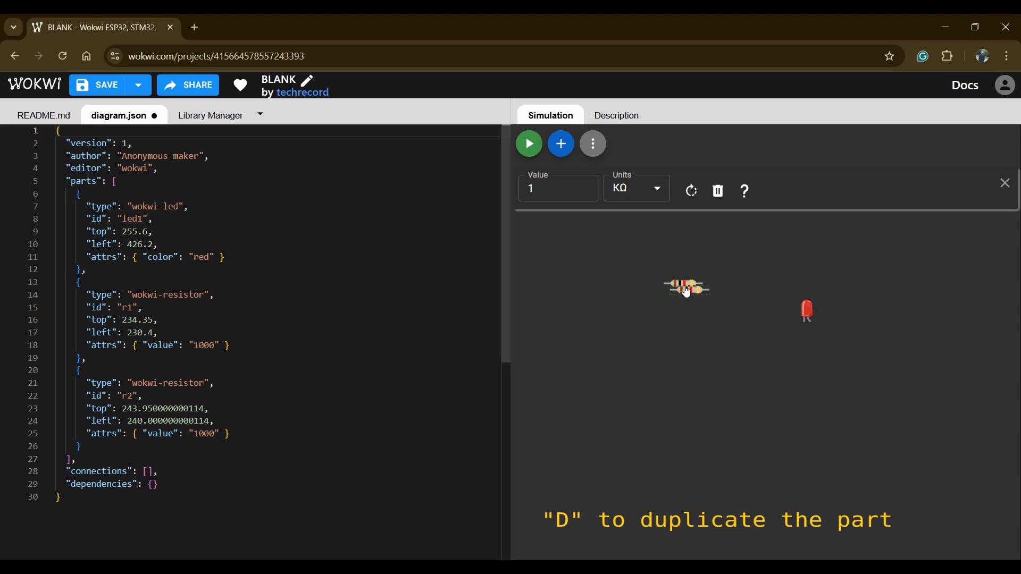
{"action": "key", "text": "d"}
{"action": "key", "text": "d"}
{"action": "key", "text": "d"}
{"action": "key", "text": "d"}
{"action": "key", "text": "d"}
{"action": "key", "text": "d"}
{"action": "key", "text": "d"}
{"action": "key", "text": "d"}
{"action": "key", "text": "d"}
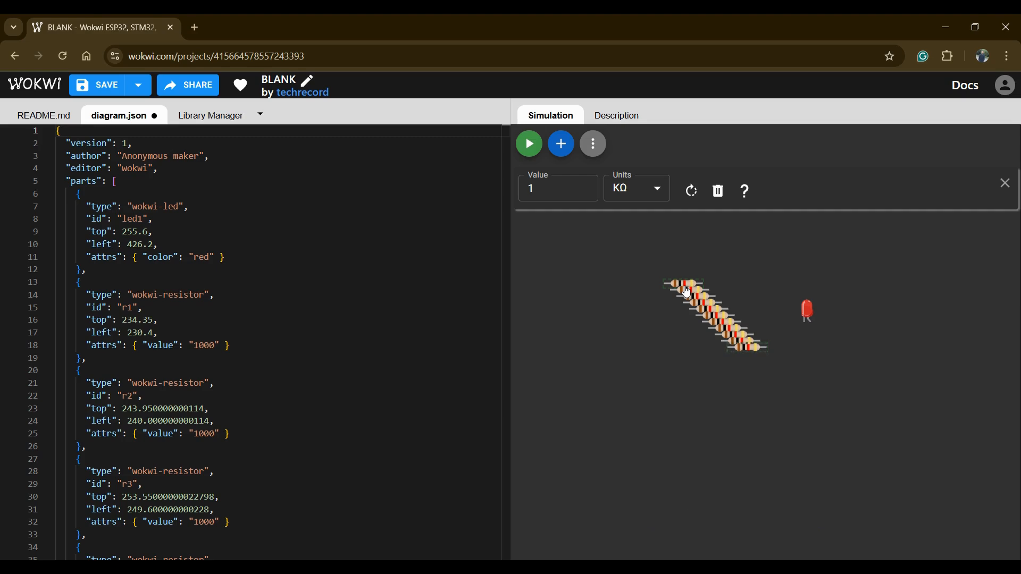
- Place the last resistor copy below the LED, and shift the LED with three resistors together down and to the right
{"action": "left_click_drag", "start_coordinate": [756, 349], "coordinate": [833, 360]}
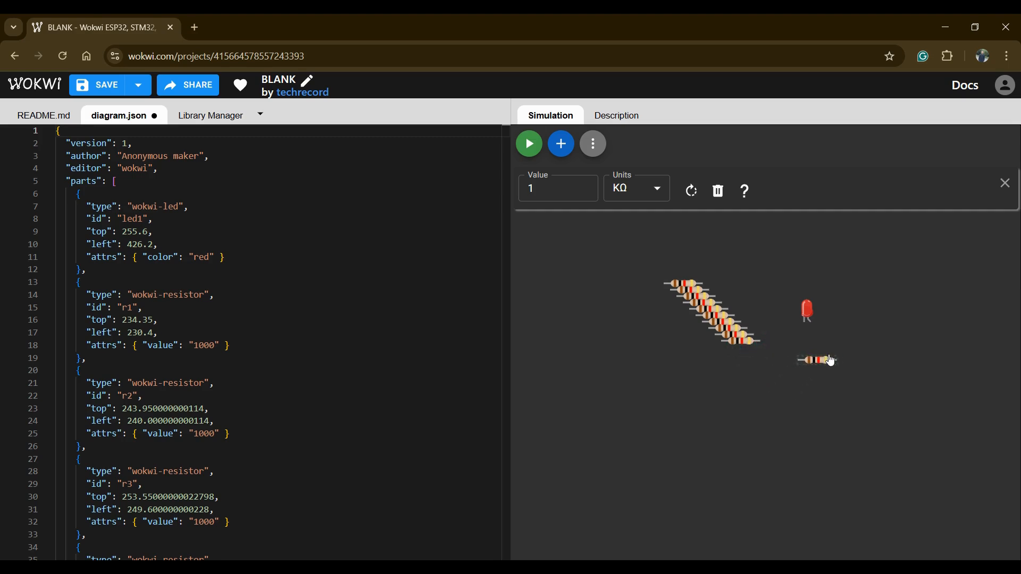
{"action": "left_click", "coordinate": [806, 313]}
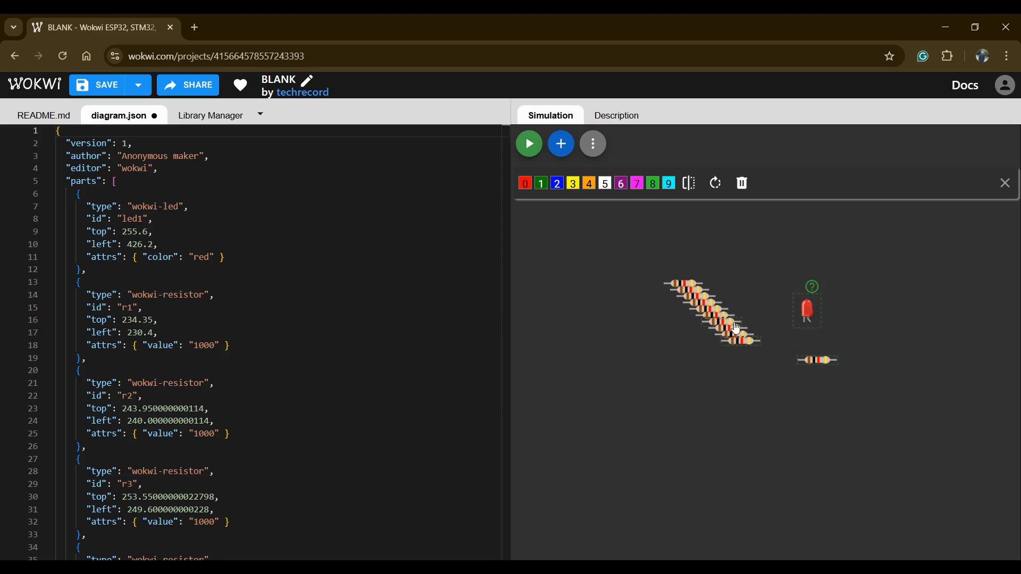
{"action": "left_click_drag", "start_coordinate": [736, 328], "coordinate": [793, 411]}
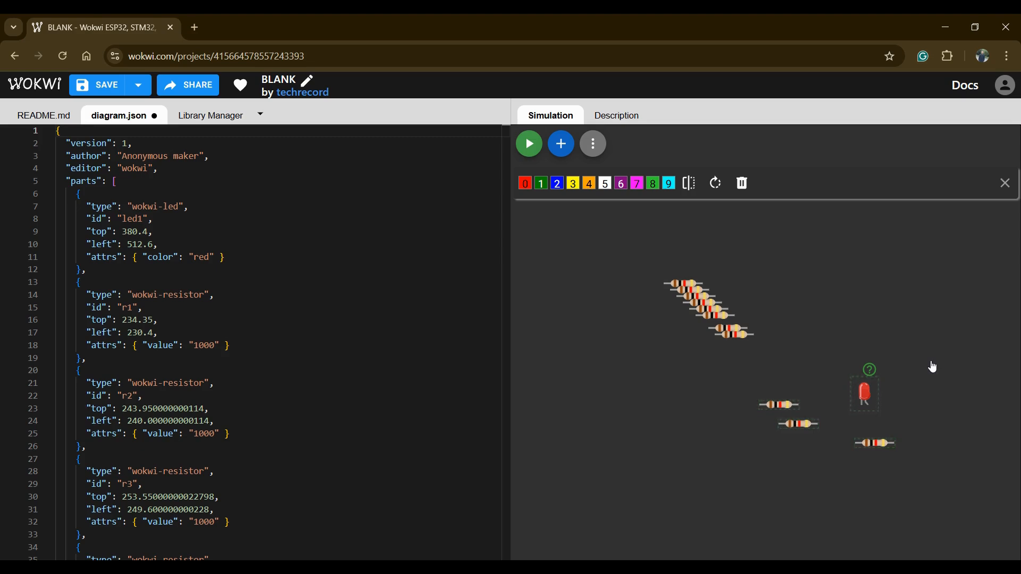
{"action": "left_click", "coordinate": [812, 301]}
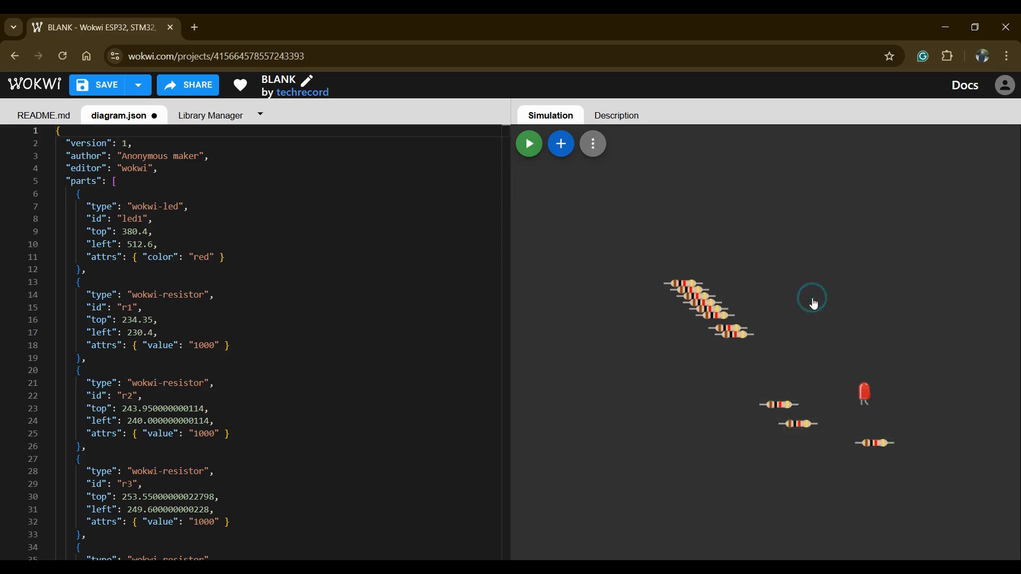
- Copy the LED, paste it, and place the copy above the original LED
{"action": "left_click", "coordinate": [871, 395]}
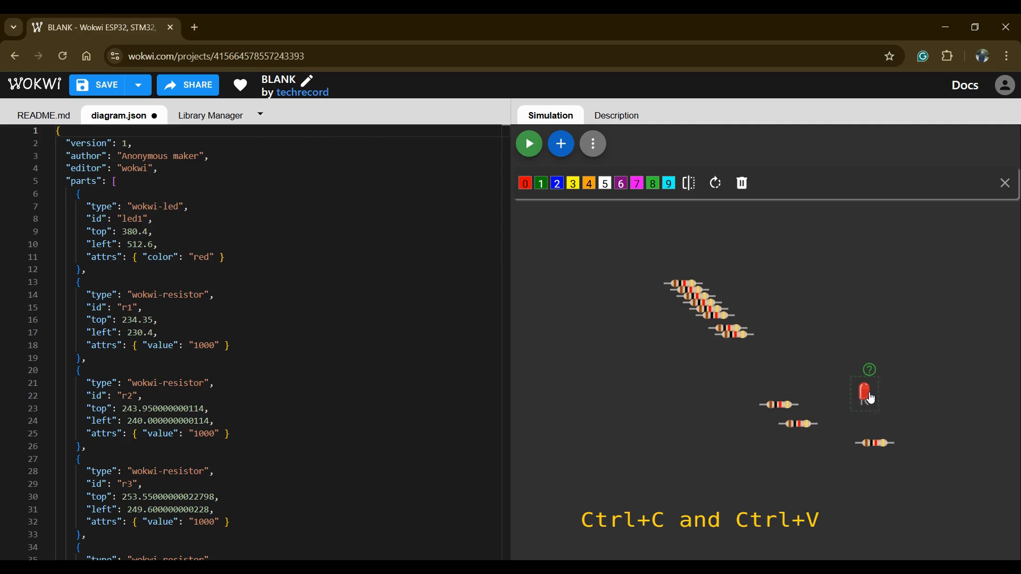
{"action": "key", "text": "ctrl+v"}
{"action": "left_click", "coordinate": [600, 282]}
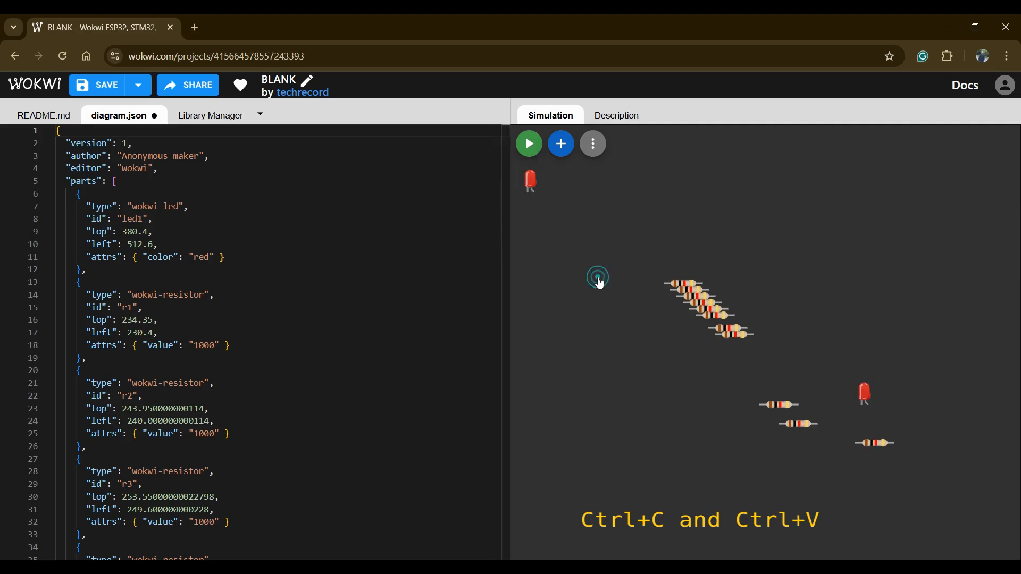
{"action": "left_click_drag", "start_coordinate": [535, 187], "coordinate": [856, 288]}
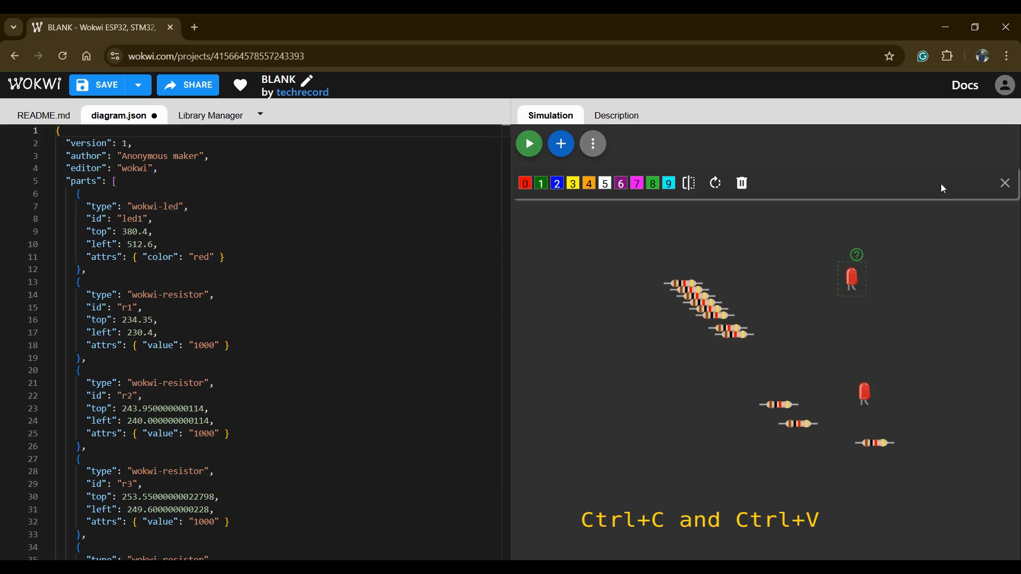
{"action": "left_click", "coordinate": [1002, 184]}
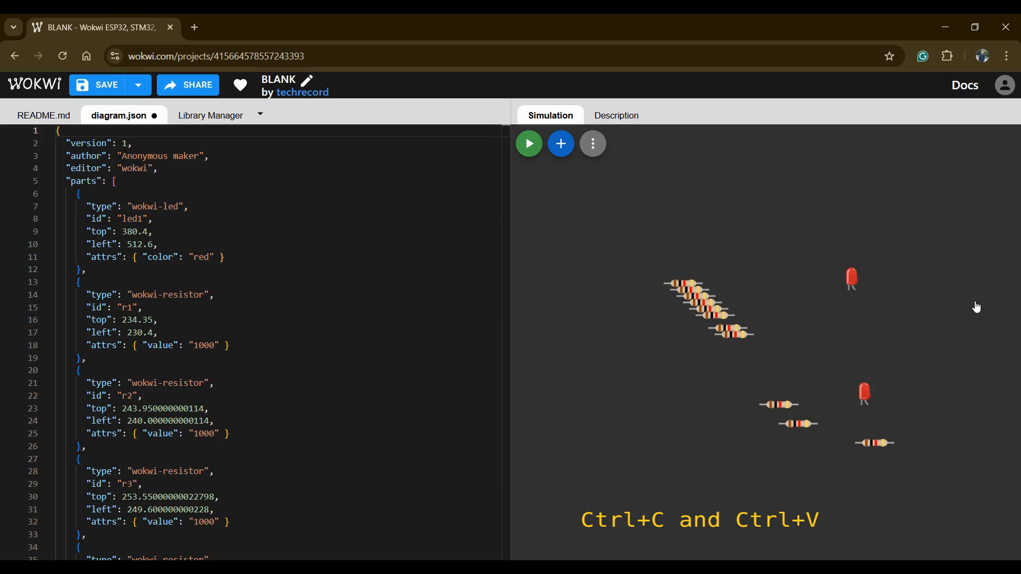
- Paste another LED copy and place it between the diagonal resistor row and the upper LED
{"action": "key", "text": "ctrl+v"}
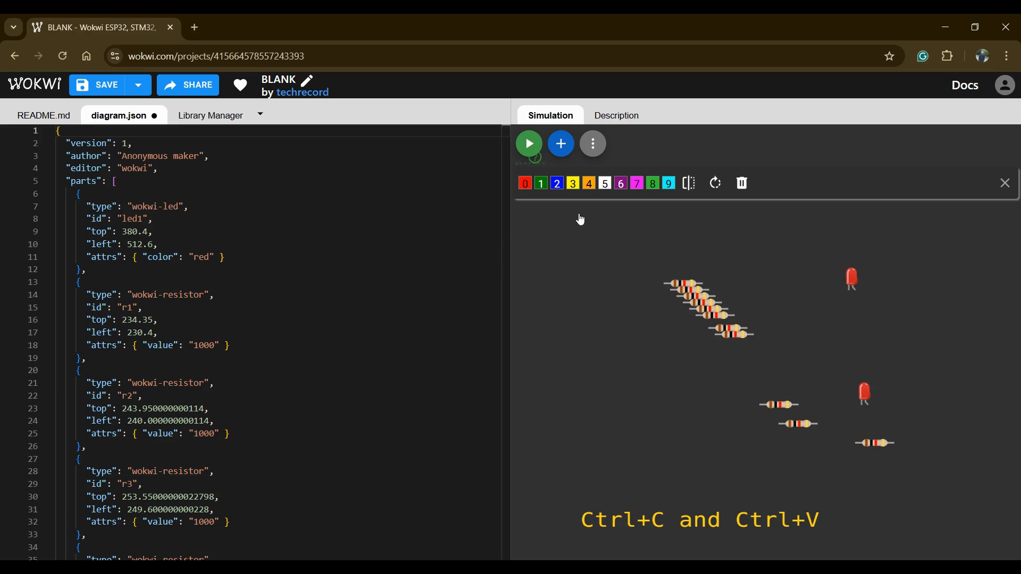
{"action": "left_click", "coordinate": [541, 209]}
{"action": "left_click_drag", "start_coordinate": [528, 183], "coordinate": [787, 322]}
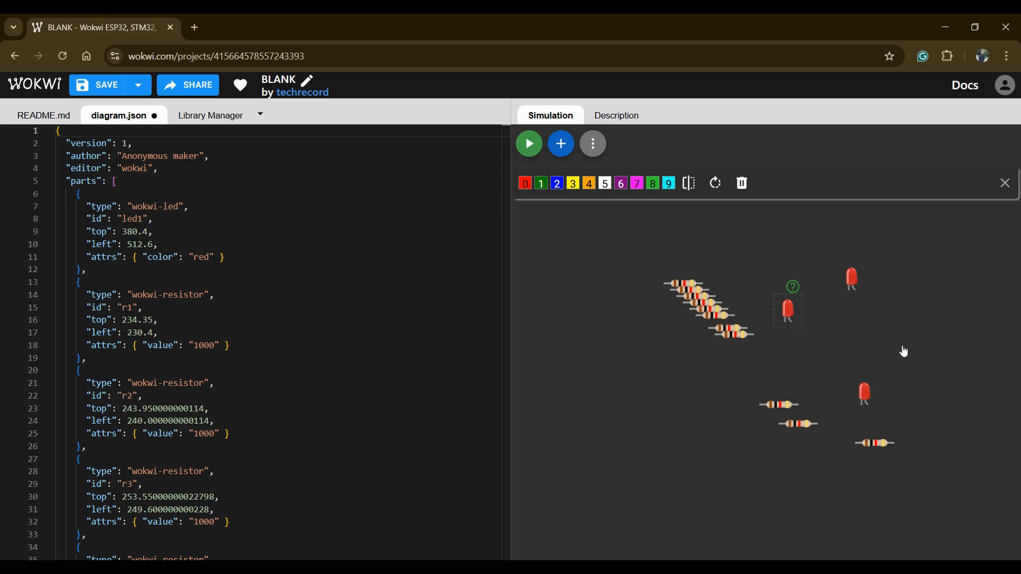
{"action": "left_click", "coordinate": [910, 367]}
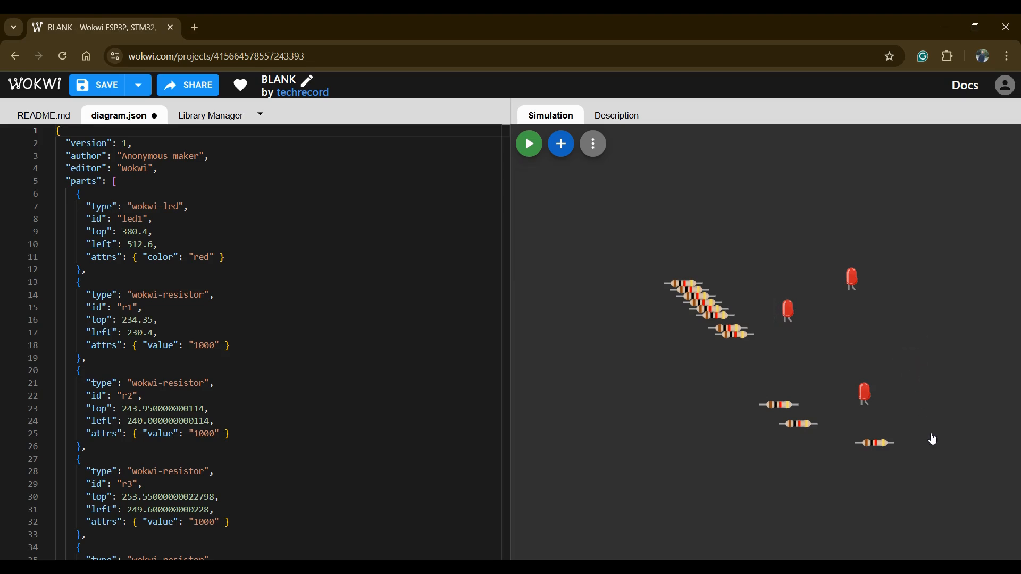
- Wire resistor pin r10:2 to the lower LED's cathode, led1:C
{"action": "left_click", "coordinate": [820, 429]}
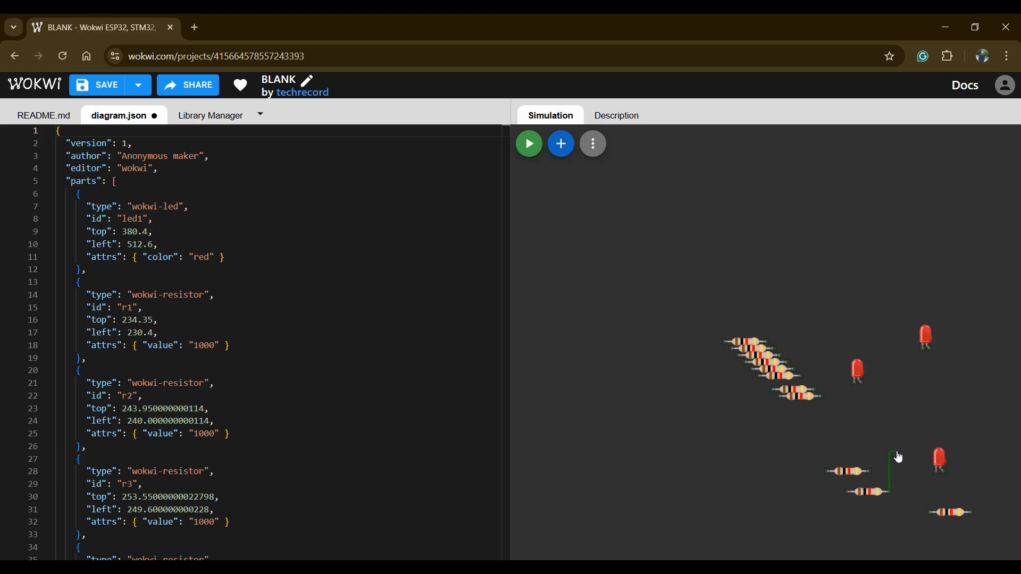
{"action": "left_click", "coordinate": [938, 471]}
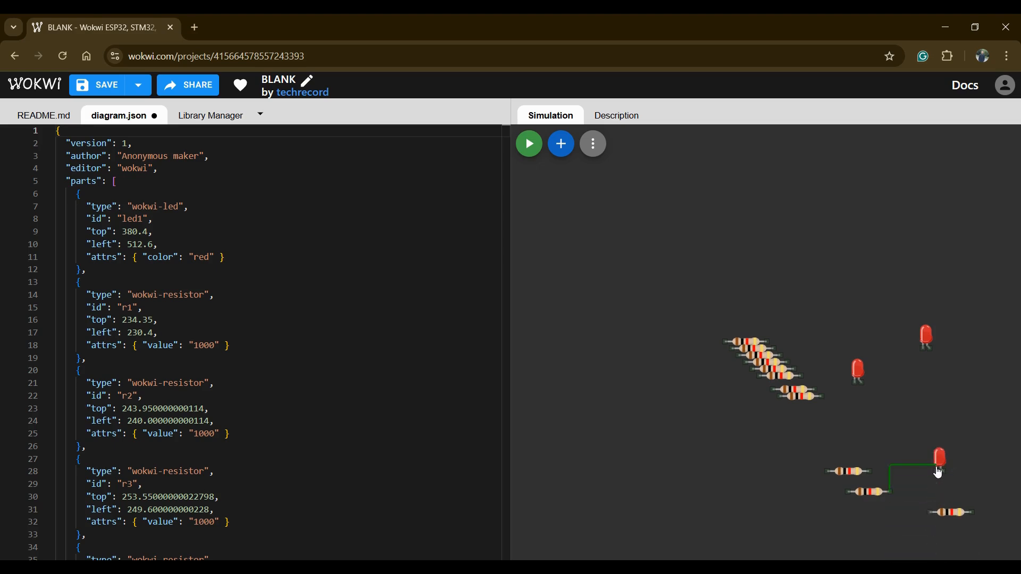
{"action": "scroll", "coordinate": [937, 472], "scroll_direction": "left", "scroll_amount": 1}
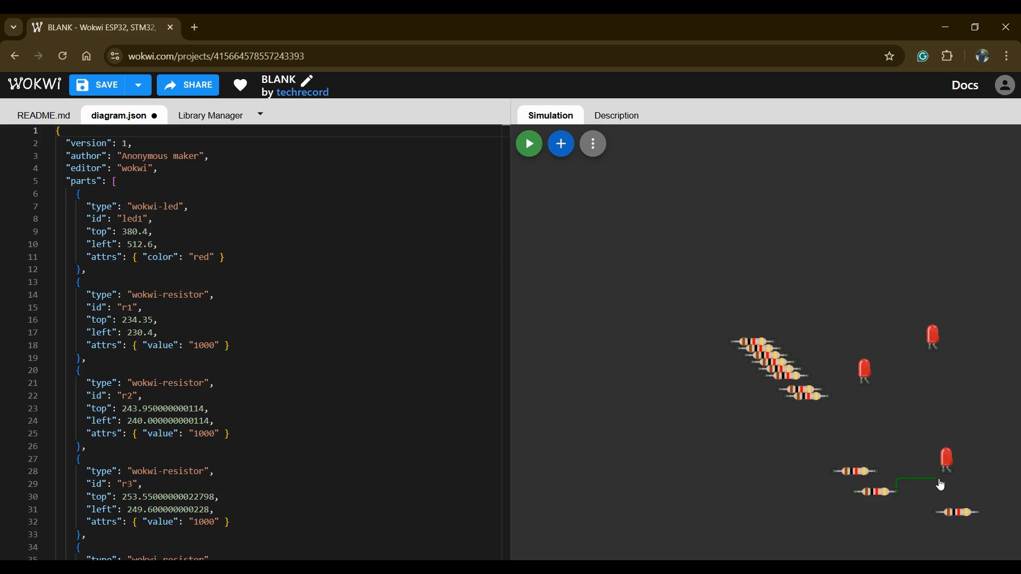
{"action": "scroll", "coordinate": [940, 485], "scroll_direction": "left", "scroll_amount": 2}
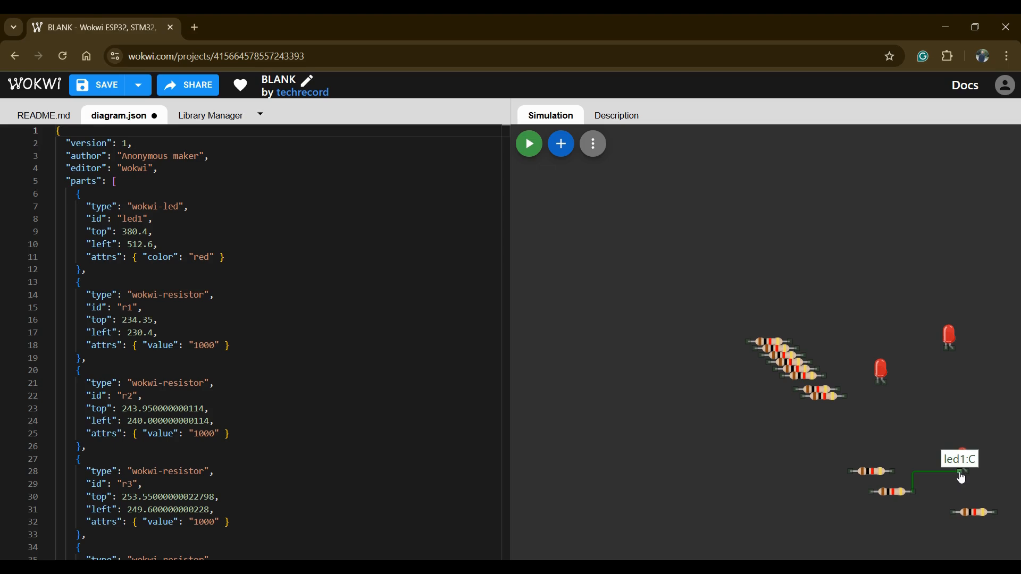
{"action": "left_click", "coordinate": [960, 472]}
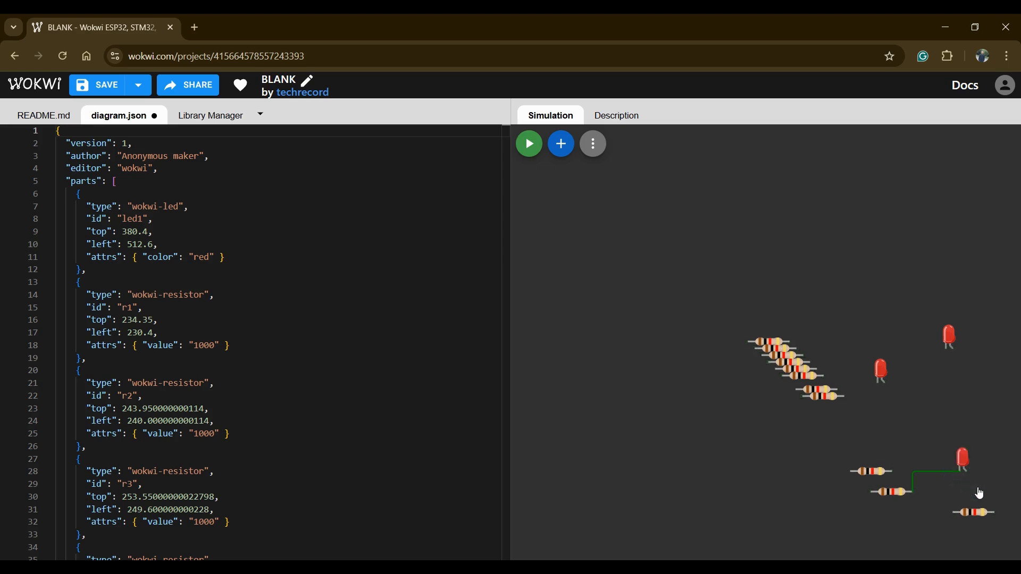
- Wire the left end of the resistor just above r10 to the middle LED's cathode, led3:C
{"action": "left_click_drag", "start_coordinate": [959, 498], "coordinate": [778, 361]}
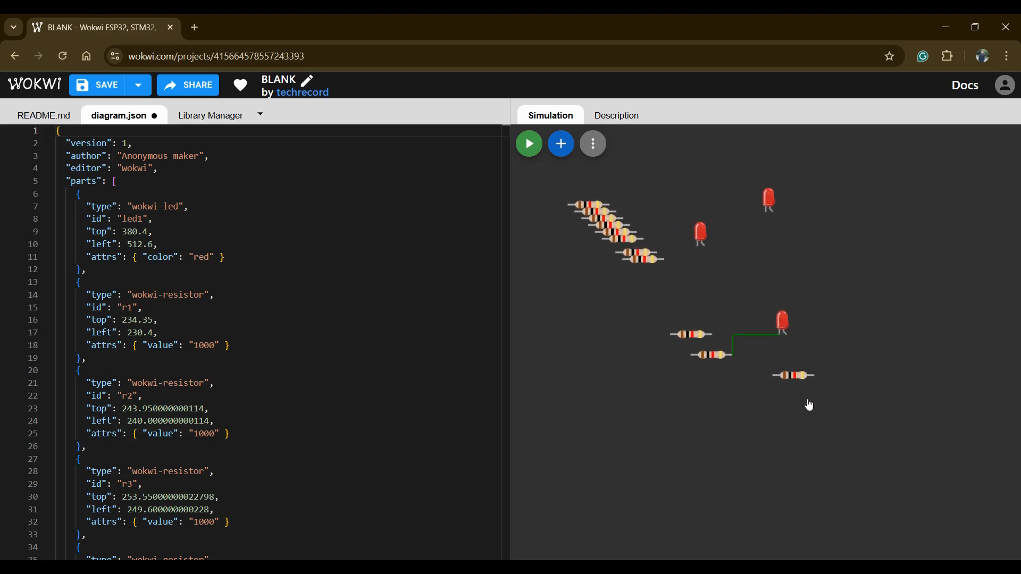
{"action": "left_click", "coordinate": [670, 336]}
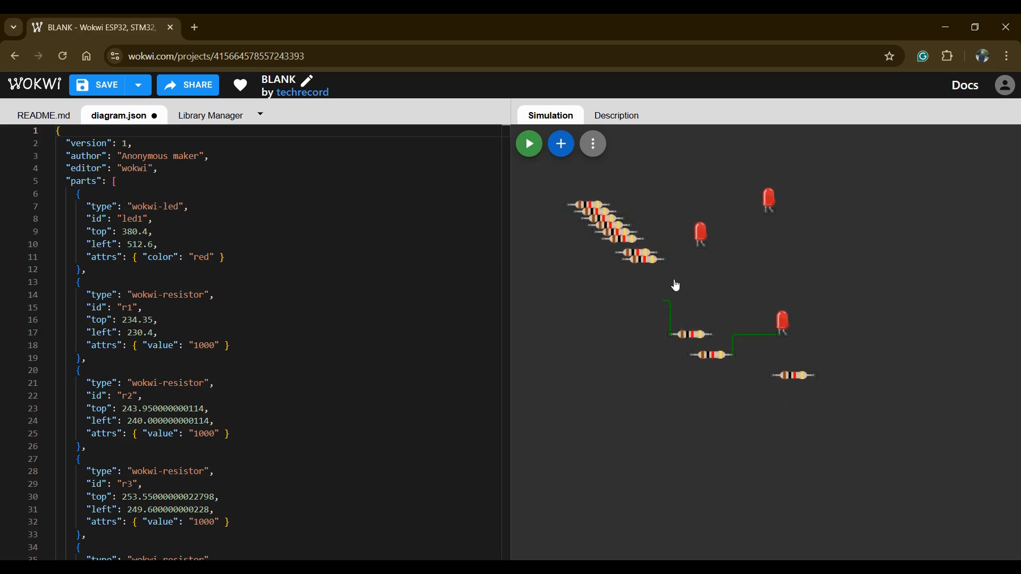
{"action": "left_click", "coordinate": [699, 249]}
- Change the color of the wire between resistor r10 and the lower LED to bright magenta
{"action": "left_click", "coordinate": [749, 333]}
{"action": "left_click", "coordinate": [751, 340]}
{"action": "left_click", "coordinate": [751, 339]}
{"action": "left_click", "coordinate": [751, 336]}
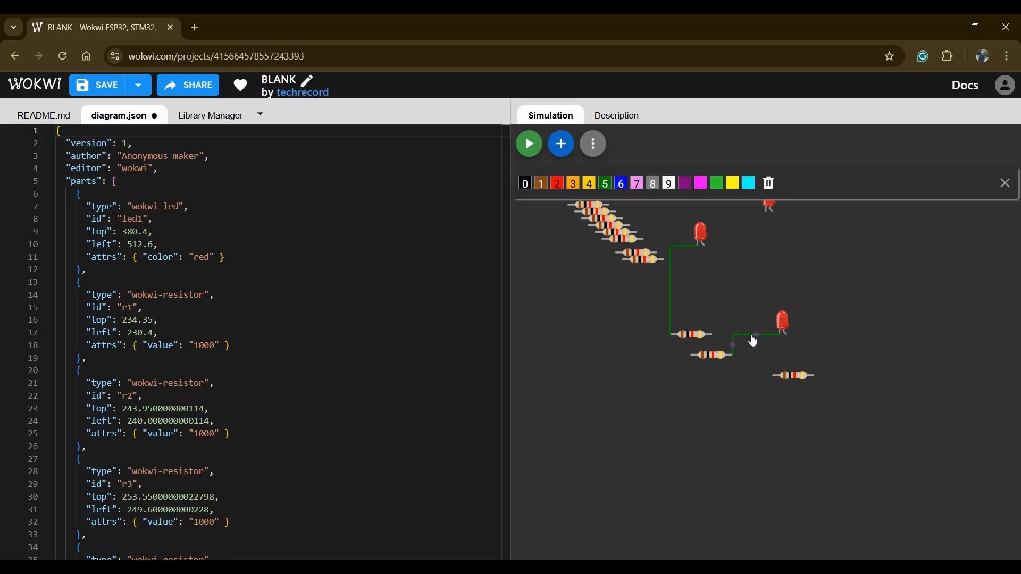
{"action": "left_click", "coordinate": [702, 187]}
{"action": "left_click", "coordinate": [834, 343]}
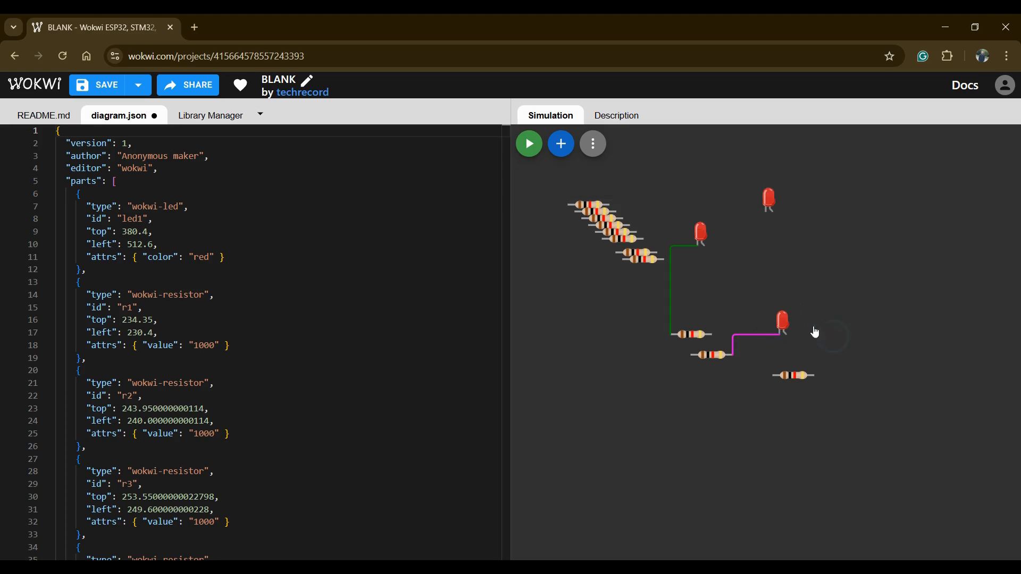
- Change the color of the wire running to the middle LED's cathode to orange
{"action": "left_click", "coordinate": [669, 289]}
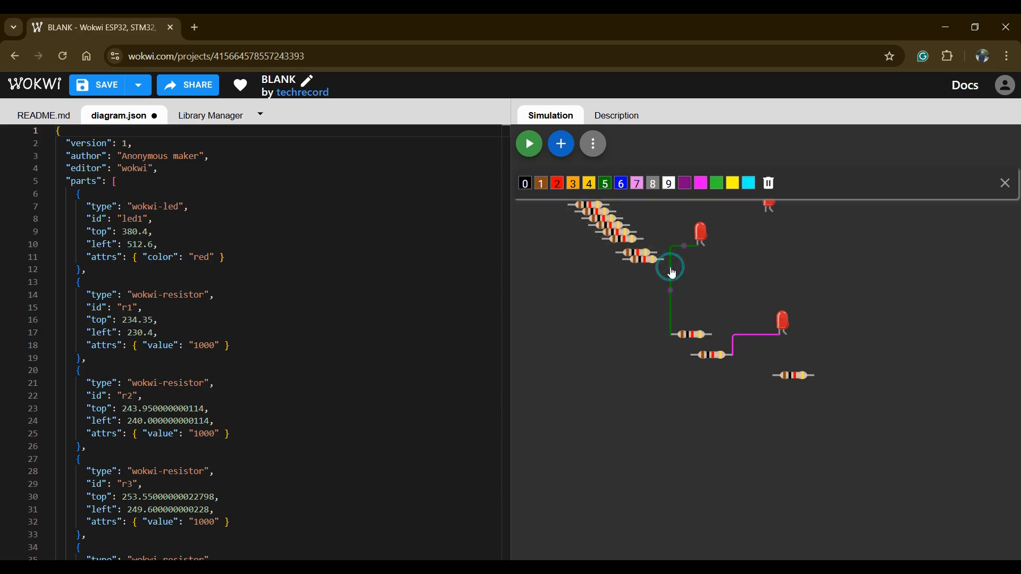
{"action": "key", "text": "3"}
{"action": "left_click", "coordinate": [628, 321]}
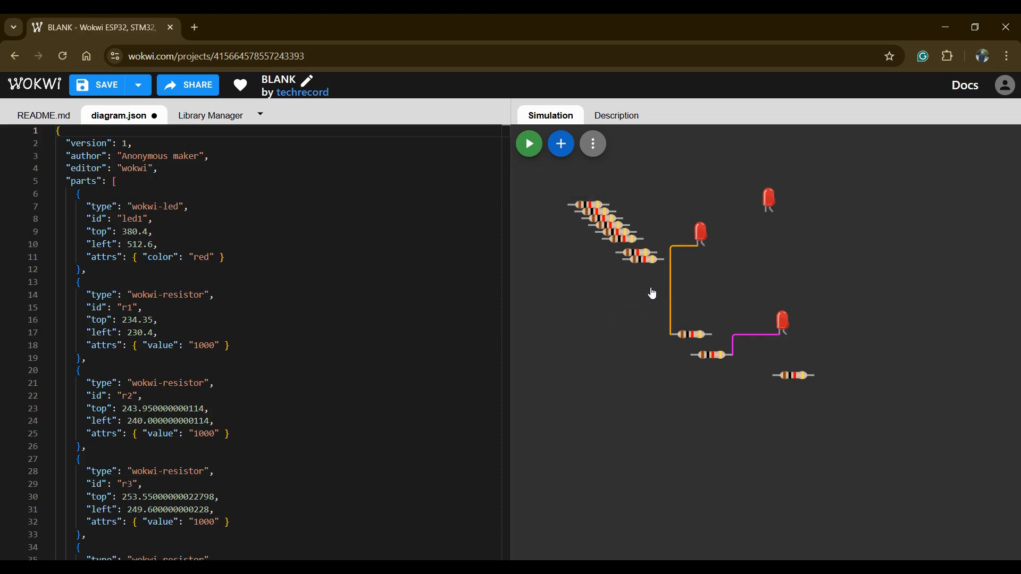
- Change the color of the uppermost LED to green
{"action": "left_click", "coordinate": [768, 202]}
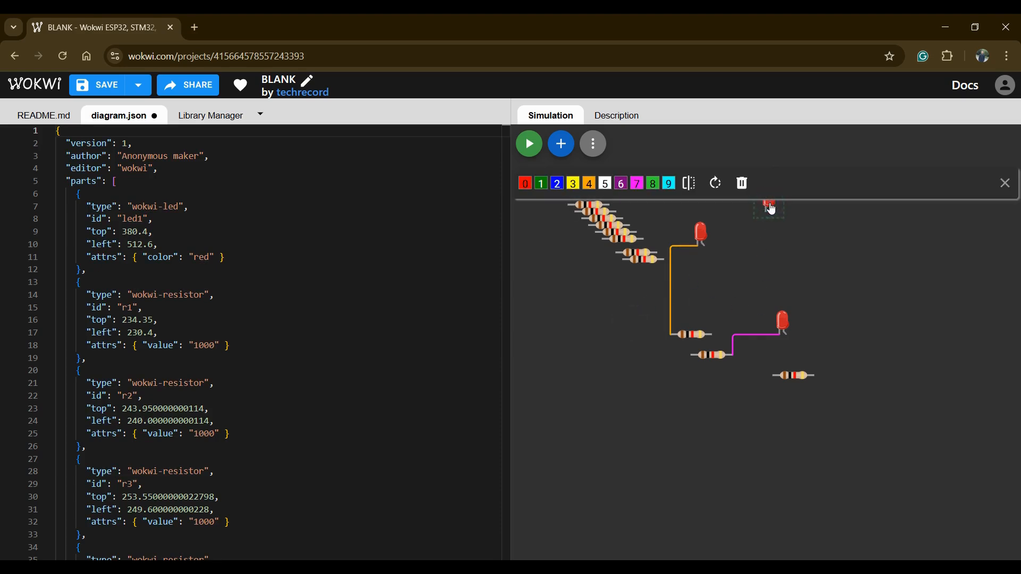
{"action": "left_click", "coordinate": [655, 186]}
{"action": "left_click", "coordinate": [870, 277]}
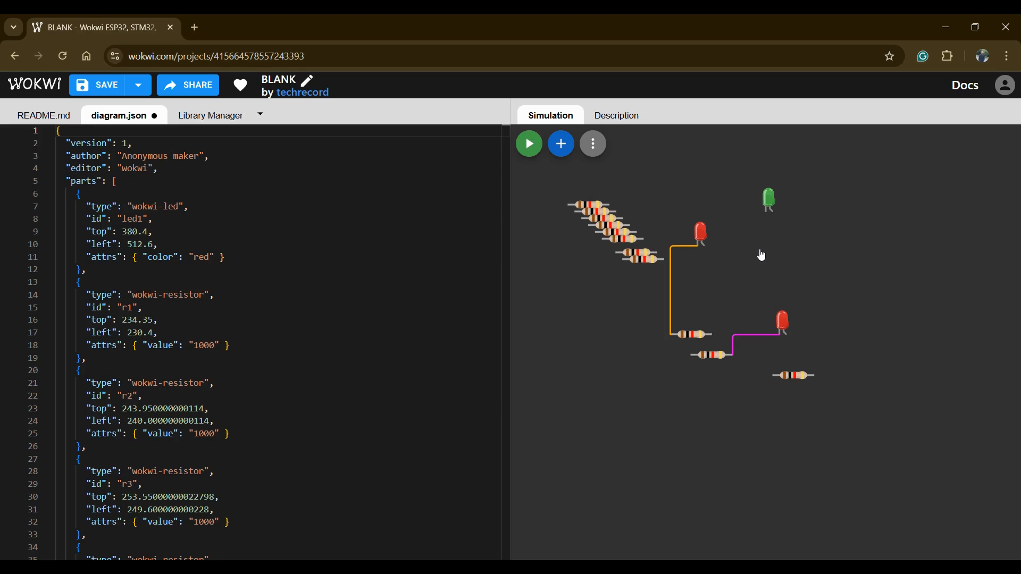
- Delete the magenta wire between resistor r10 and the lower red LED
{"action": "left_click", "coordinate": [756, 334]}
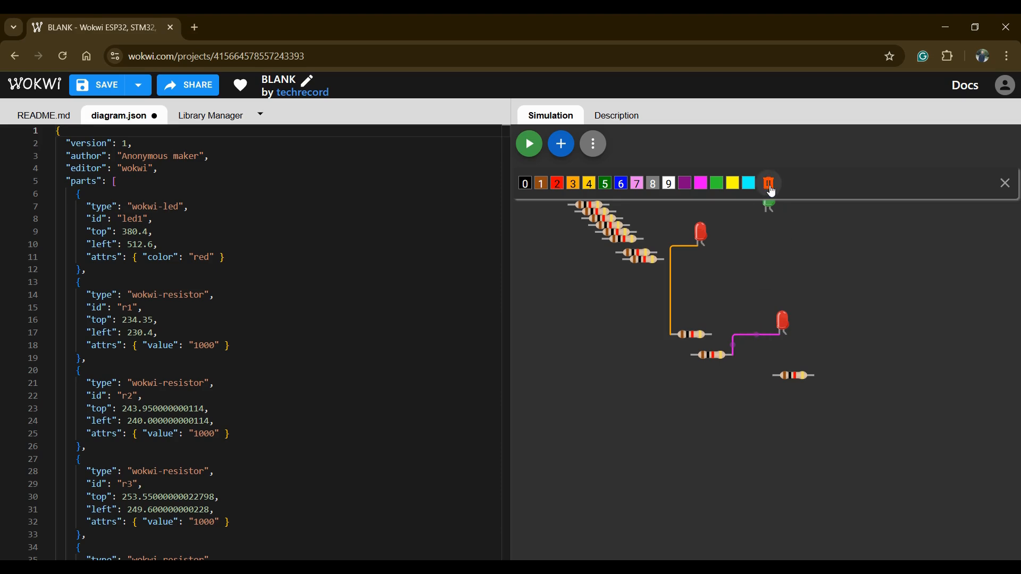
{"action": "left_click", "coordinate": [770, 187]}
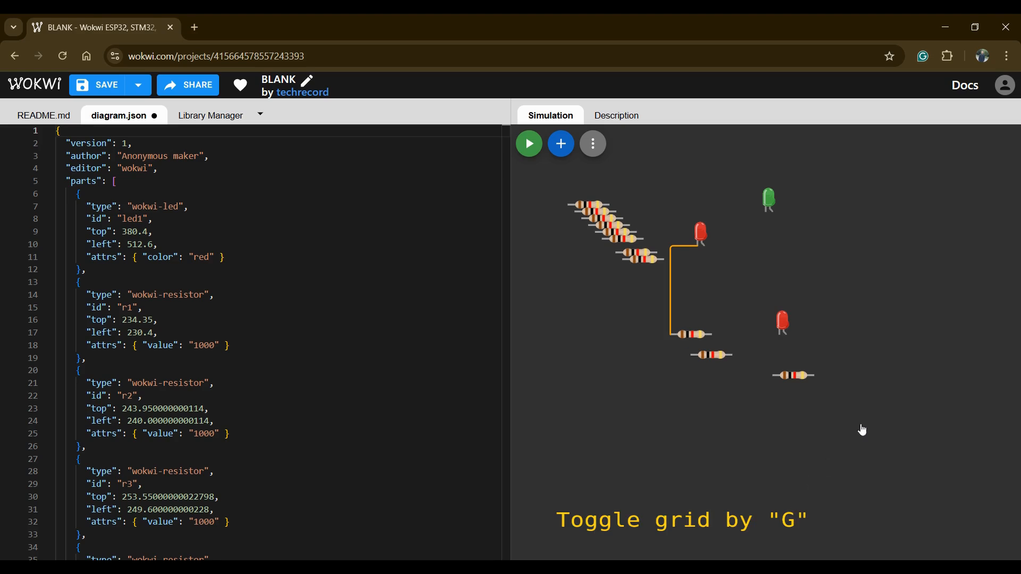
- Toggle the diagram grid and rulers on, off and on again, leaving them shown
{"action": "left_click", "coordinate": [878, 366]}
{"action": "key", "text": "g"}
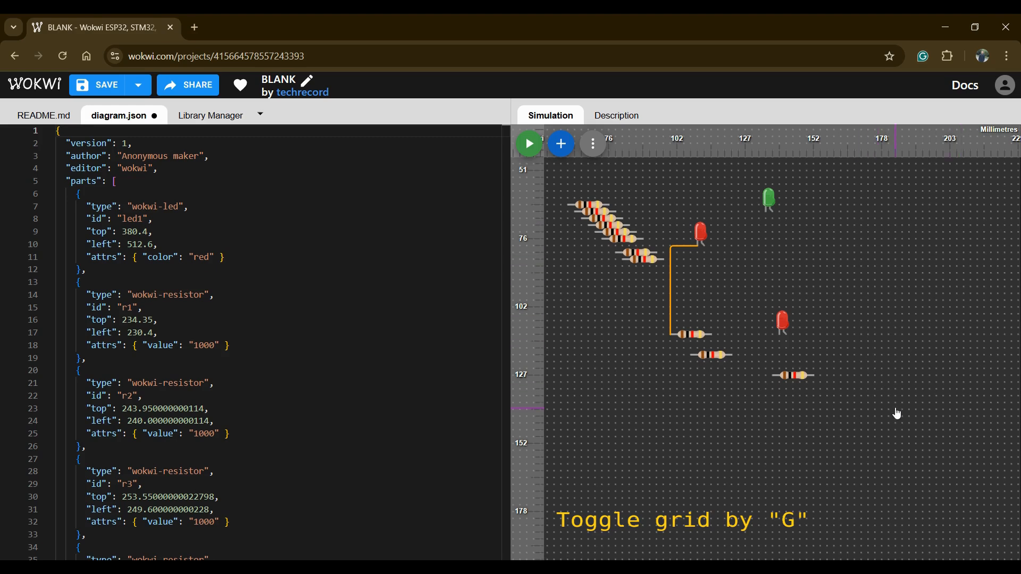
{"action": "key", "text": "g"}
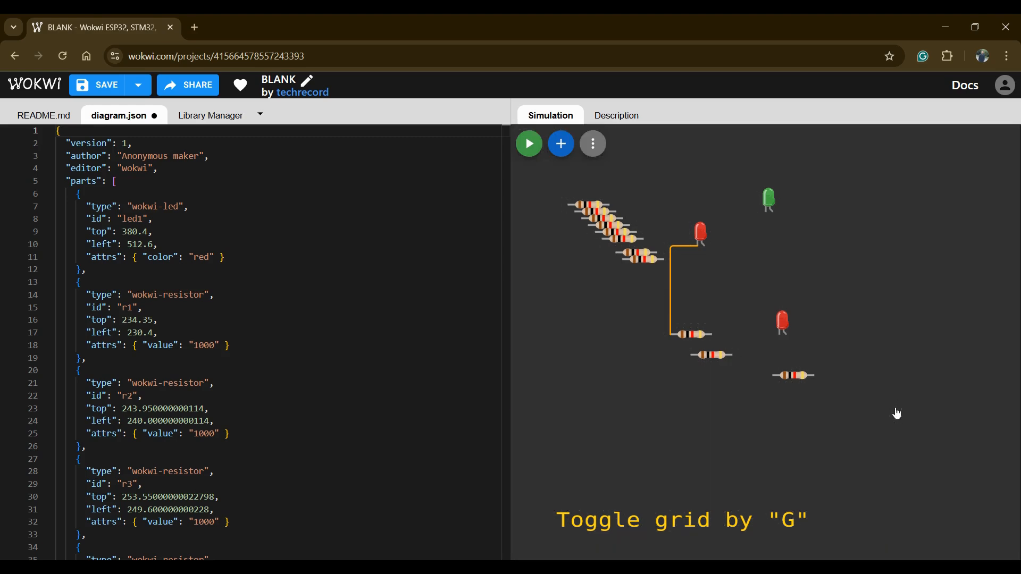
{"action": "key", "text": "g"}
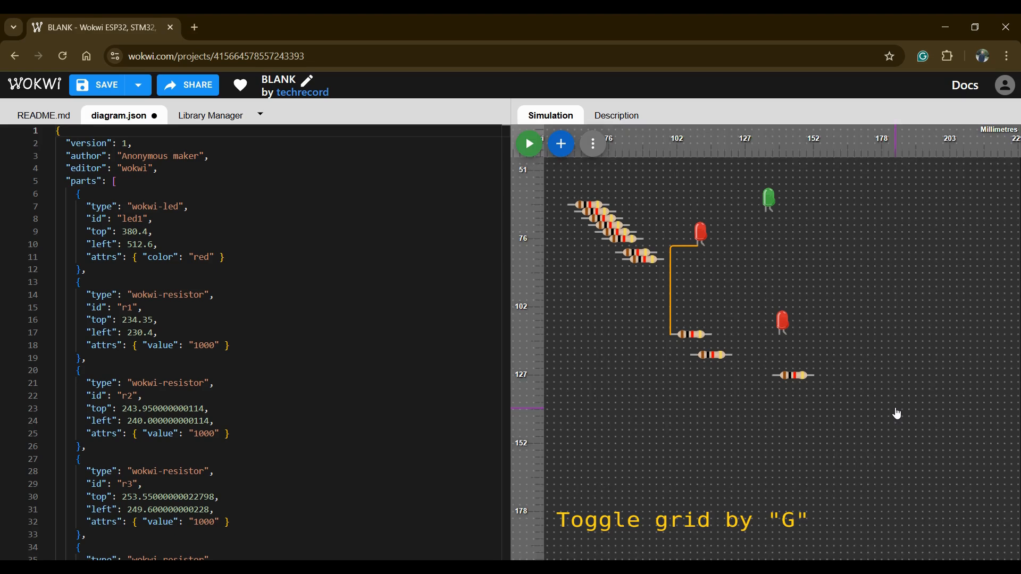
- Switch the ruler units to inches, and cycle them back to millimetres
{"action": "left_click", "coordinate": [993, 135]}
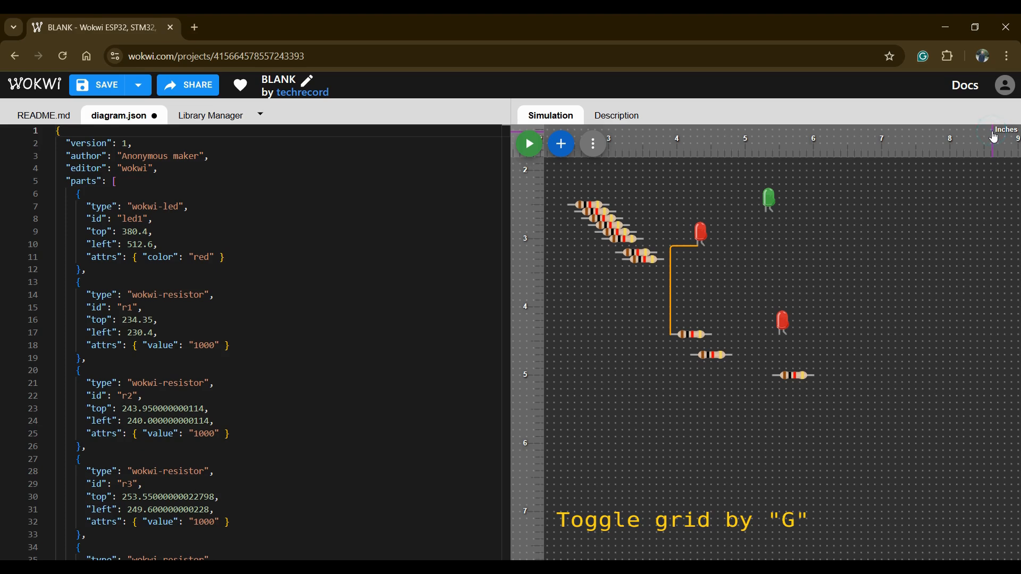
{"action": "left_click", "coordinate": [1002, 127]}
{"action": "left_click", "coordinate": [1003, 128]}
{"action": "left_click", "coordinate": [1002, 127]}
{"action": "left_click", "coordinate": [1002, 127]}
{"action": "left_click", "coordinate": [1004, 132]}
{"action": "left_click", "coordinate": [1003, 132]}
{"action": "left_click", "coordinate": [1004, 132]}
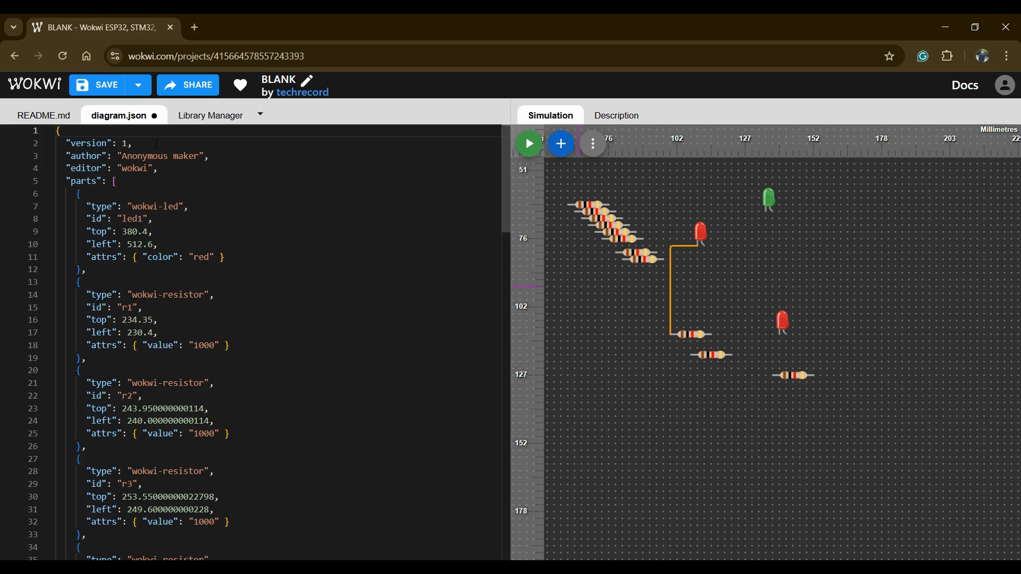
- Save the project and open its author's projects page
{"action": "left_click", "coordinate": [90, 83]}
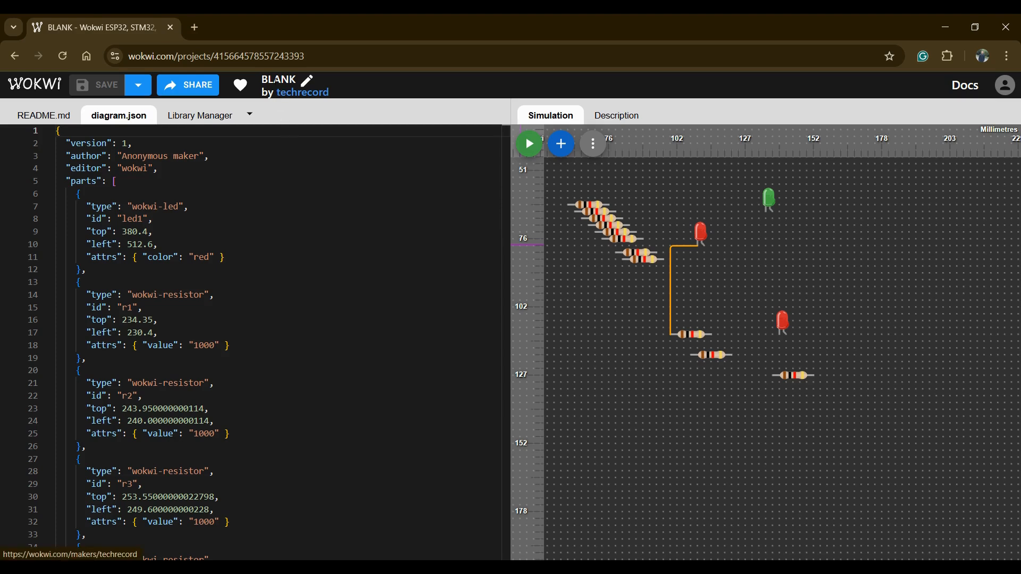
{"action": "left_click", "coordinate": [283, 90]}
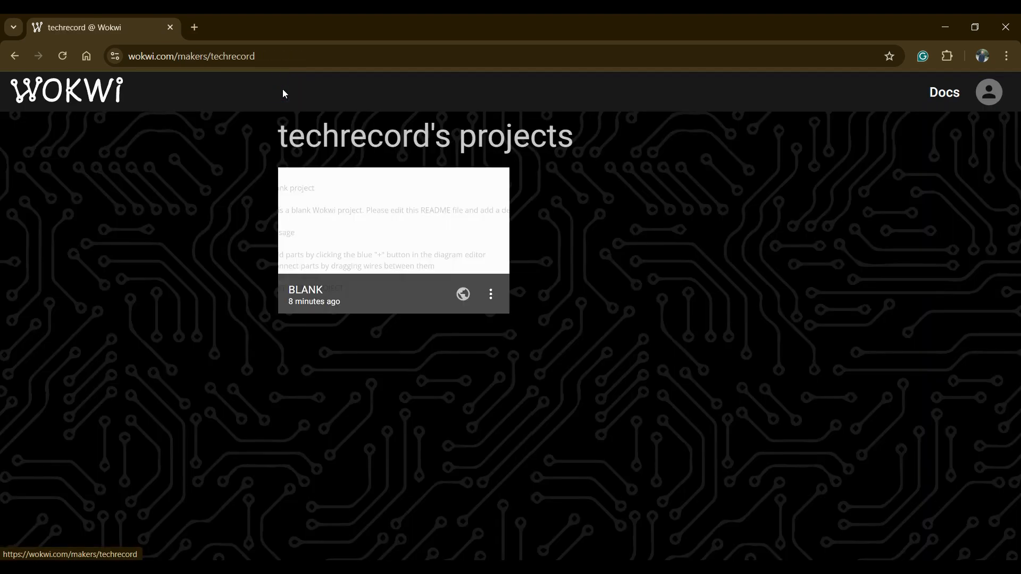